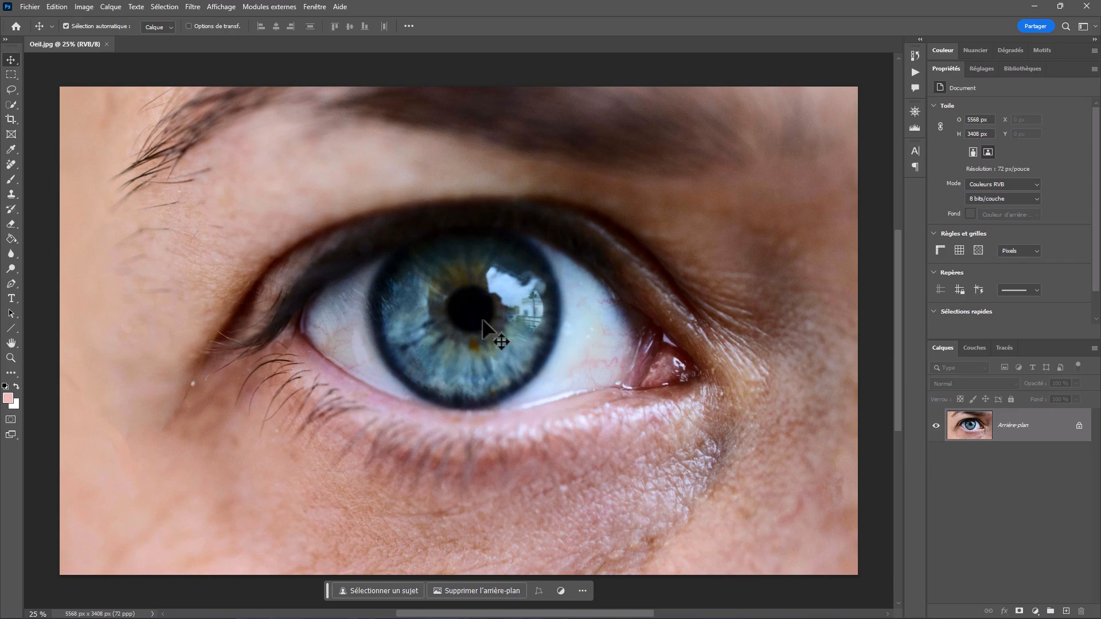
# Step: Select the whole iris, including its upper part under the eyelid, with the Quick Selection tool
pyautogui.click(11, 105)
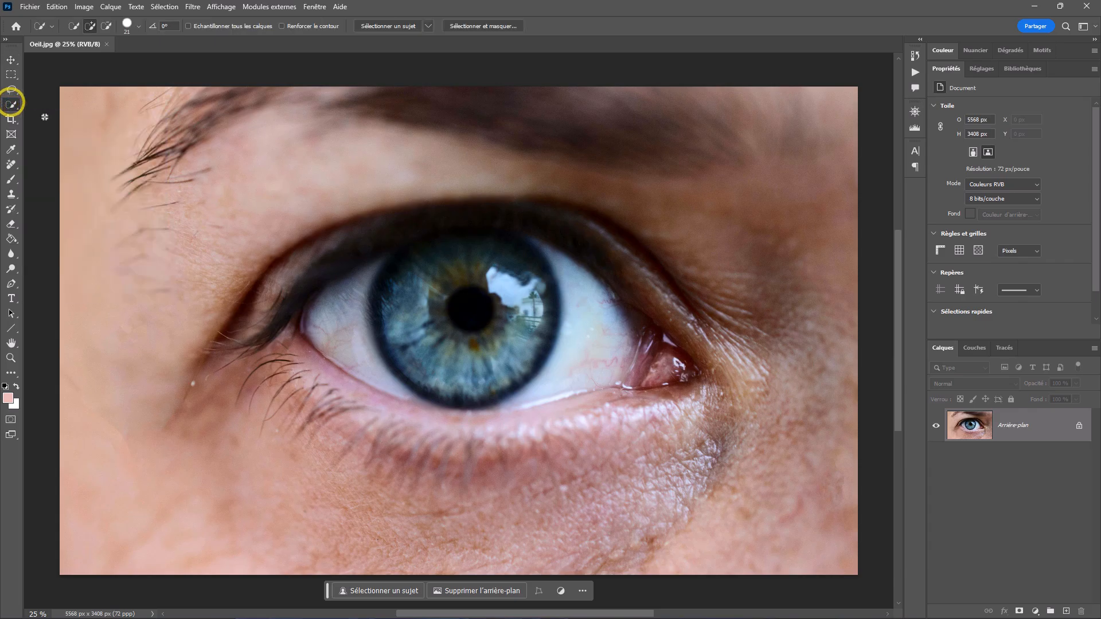
pyautogui.moveTo(392, 283); pyautogui.dragTo(385, 323)
pyautogui.moveTo(444, 390)
pyautogui.mouseDown()
pyautogui.moveTo(425, 369)
pyautogui.moveTo(492, 392)
pyautogui.moveTo(528, 366)
pyautogui.mouseUp()
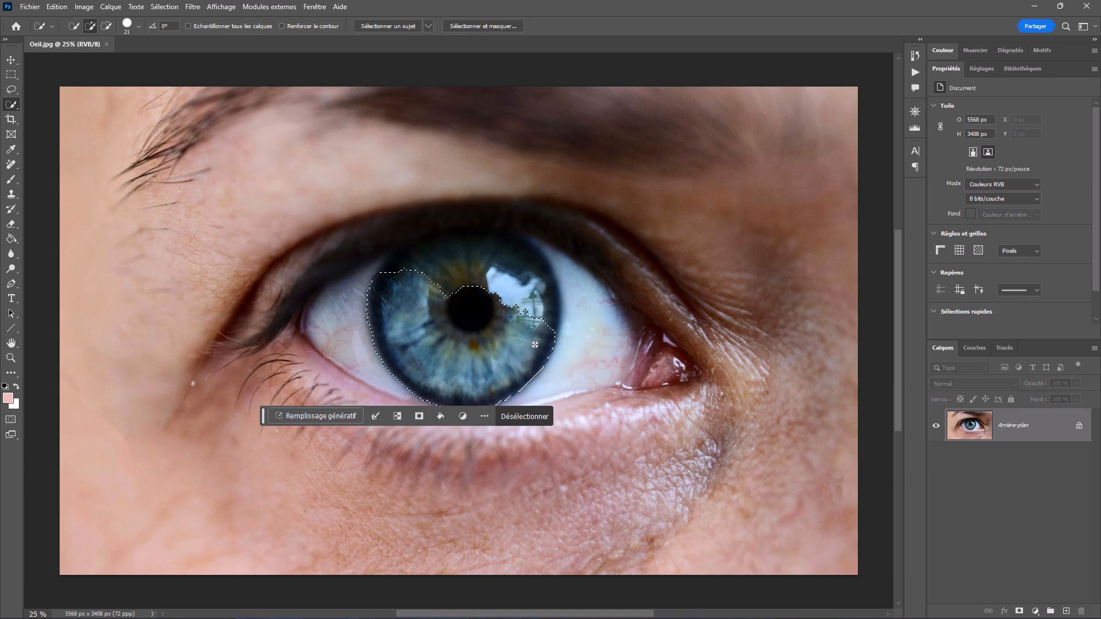
pyautogui.click(523, 265)
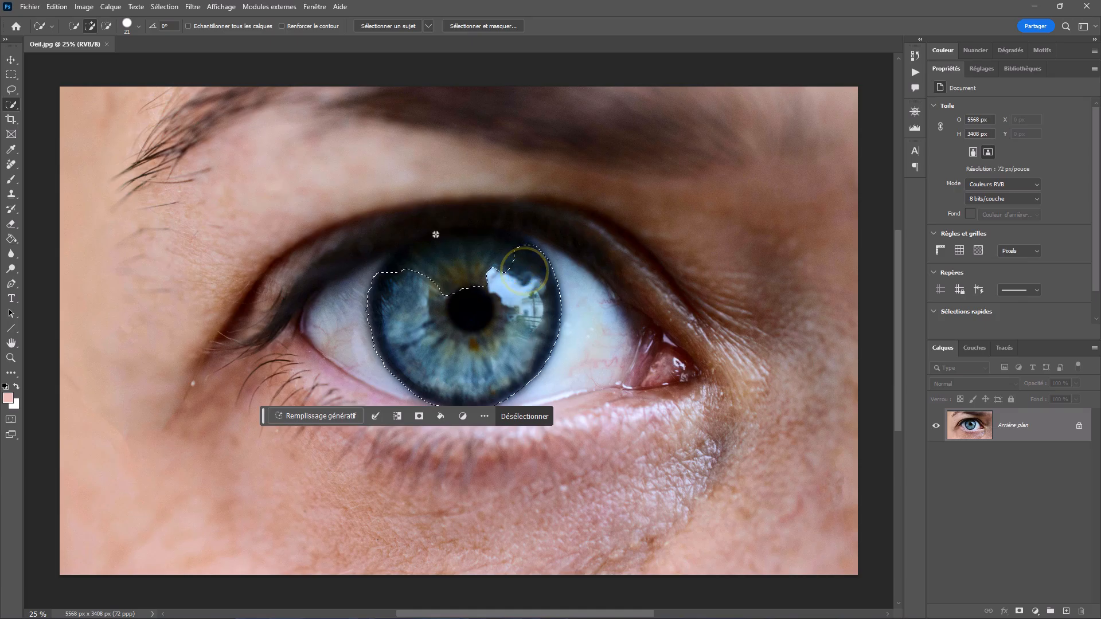
pyautogui.moveTo(418, 275); pyautogui.dragTo(417, 251)
pyautogui.click(411, 252)
# Step: Trim the excess eyelid area from the iris selection with the Lasso and invert the selection
pyautogui.click(10, 89)
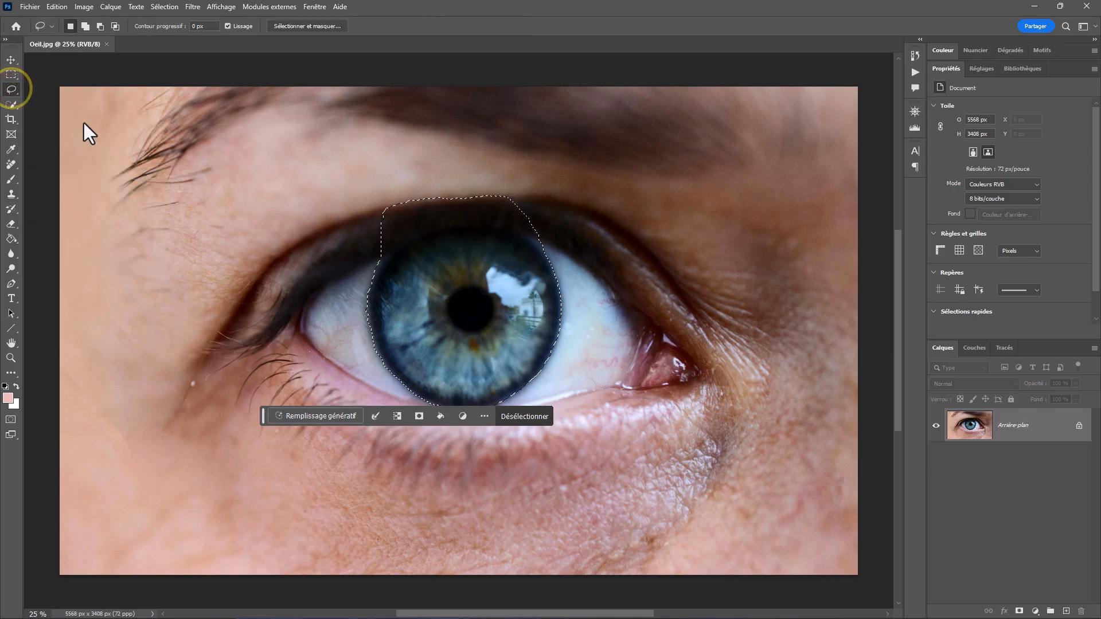
pyautogui.moveTo(376, 256)
pyautogui.mouseDown()
pyautogui.moveTo(442, 235)
pyautogui.moveTo(530, 238)
pyautogui.moveTo(536, 187)
pyautogui.moveTo(370, 206)
pyautogui.moveTo(376, 254)
pyautogui.mouseUp()
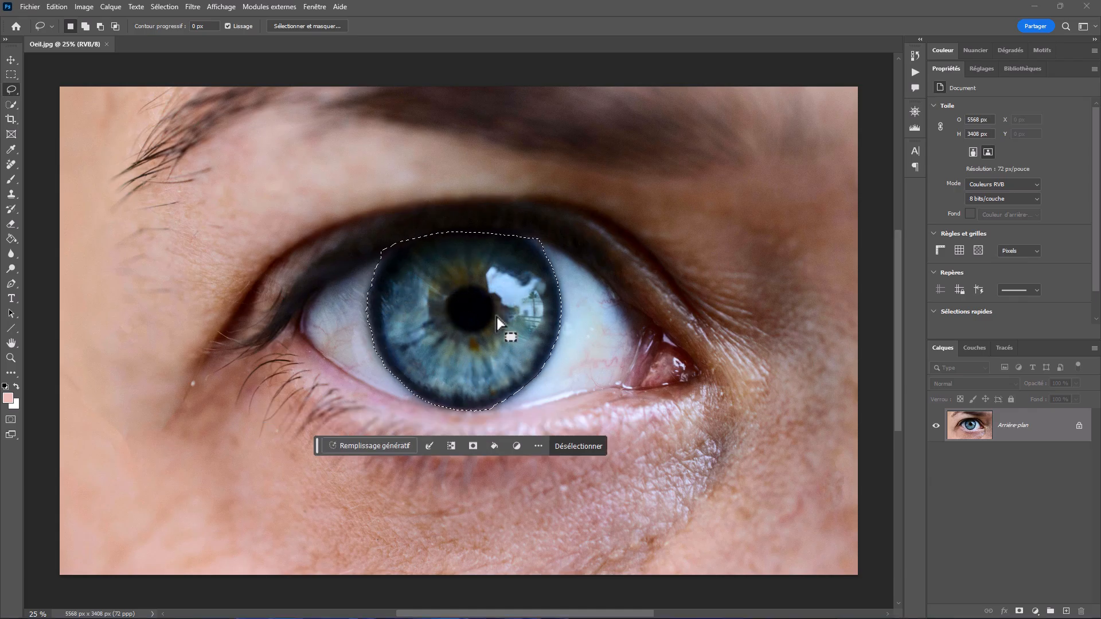
pyautogui.click(450, 445)
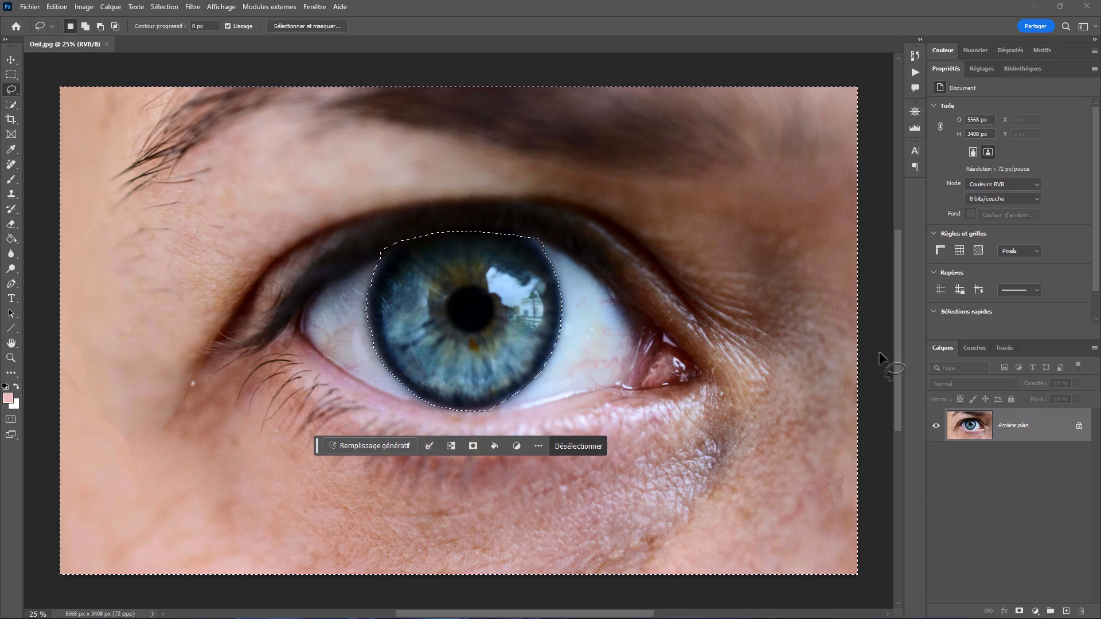
# Step: Add a Noir et blanc adjustment layer that affects everything except the iris
pyautogui.click(1035, 611)
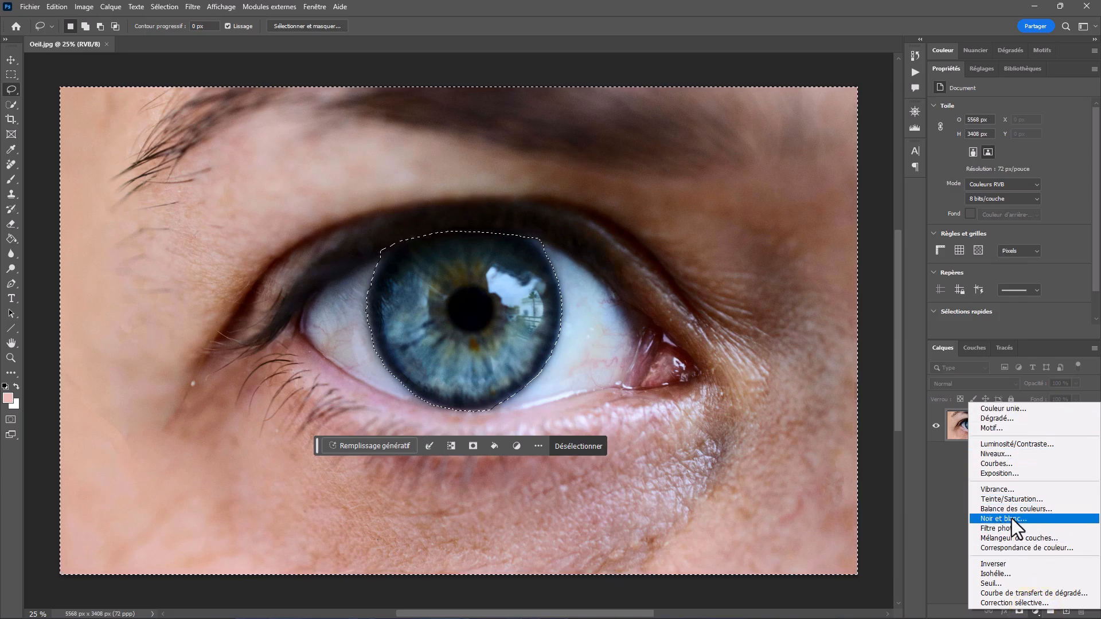
pyautogui.click(1034, 518)
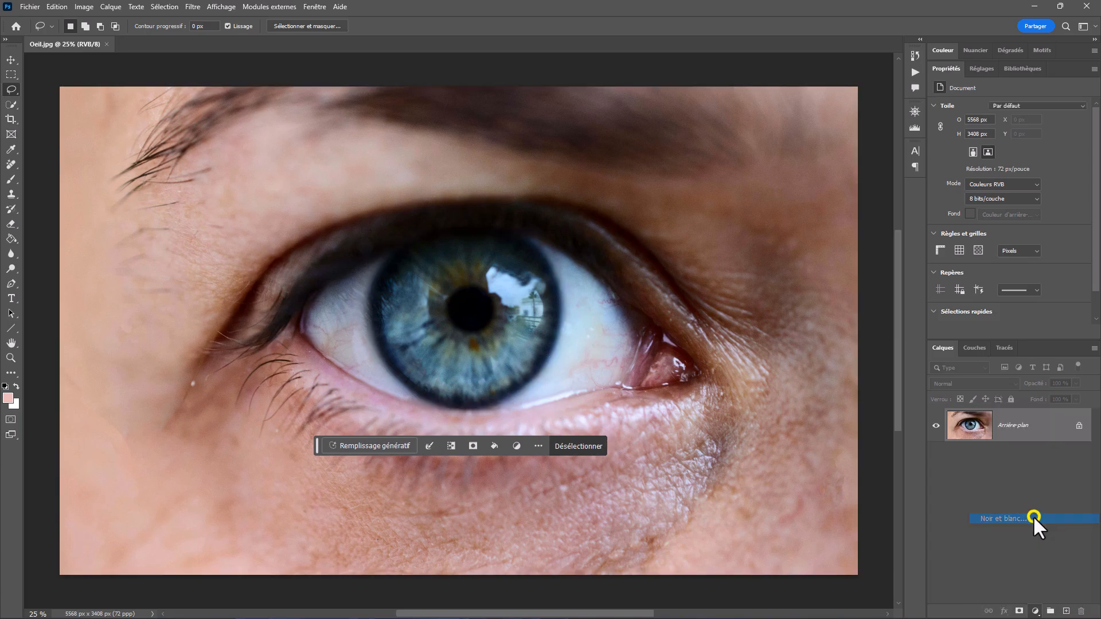
pyautogui.click(969, 425)
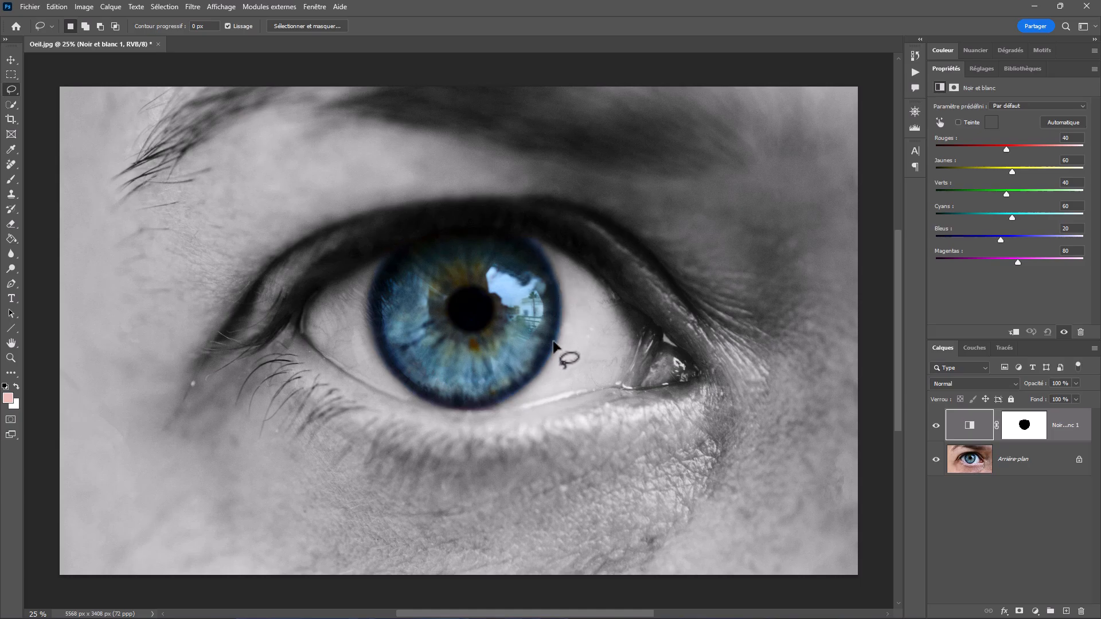
# Step: Try stronger feathering on the adjustment layer's mask, bring it back to 0.1 px and inspect the iris edge
pyautogui.click(1025, 431)
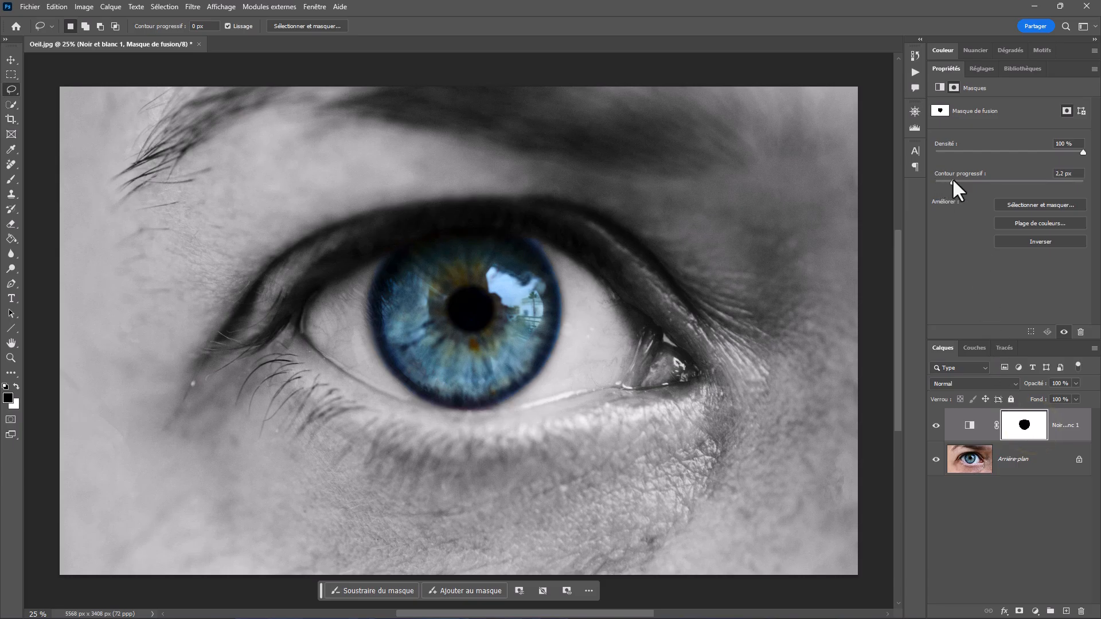
pyautogui.moveTo(952, 181); pyautogui.dragTo(1024, 181)
pyautogui.click(1024, 180)
pyautogui.moveTo(1029, 180); pyautogui.dragTo(836, 229)
pyautogui.scroll(3, 573, 333)
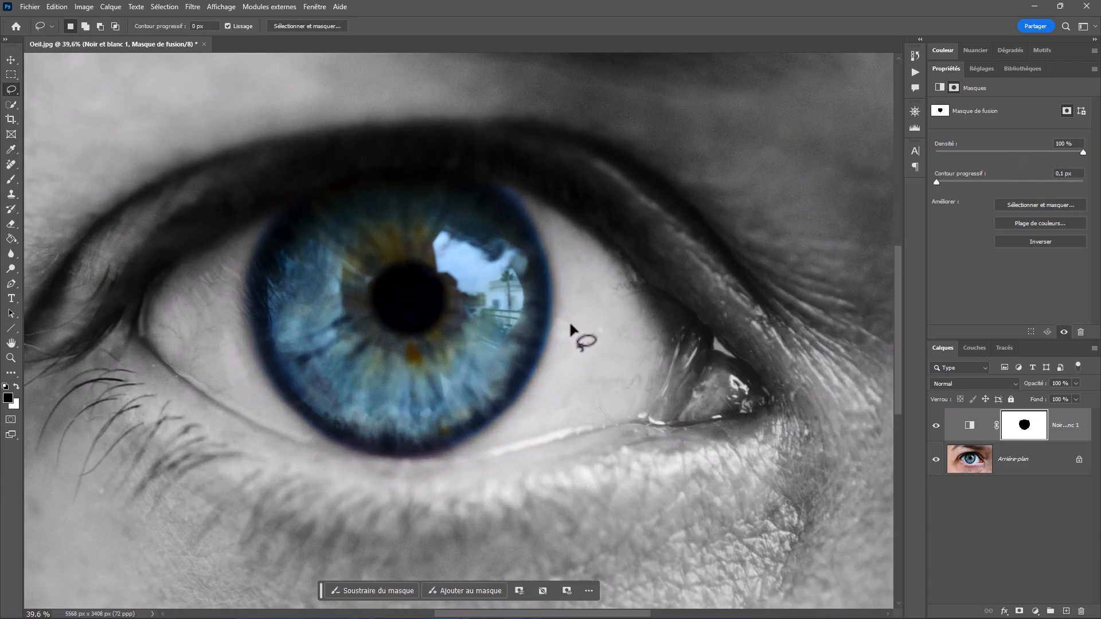
pyautogui.scroll(2, 573, 332)
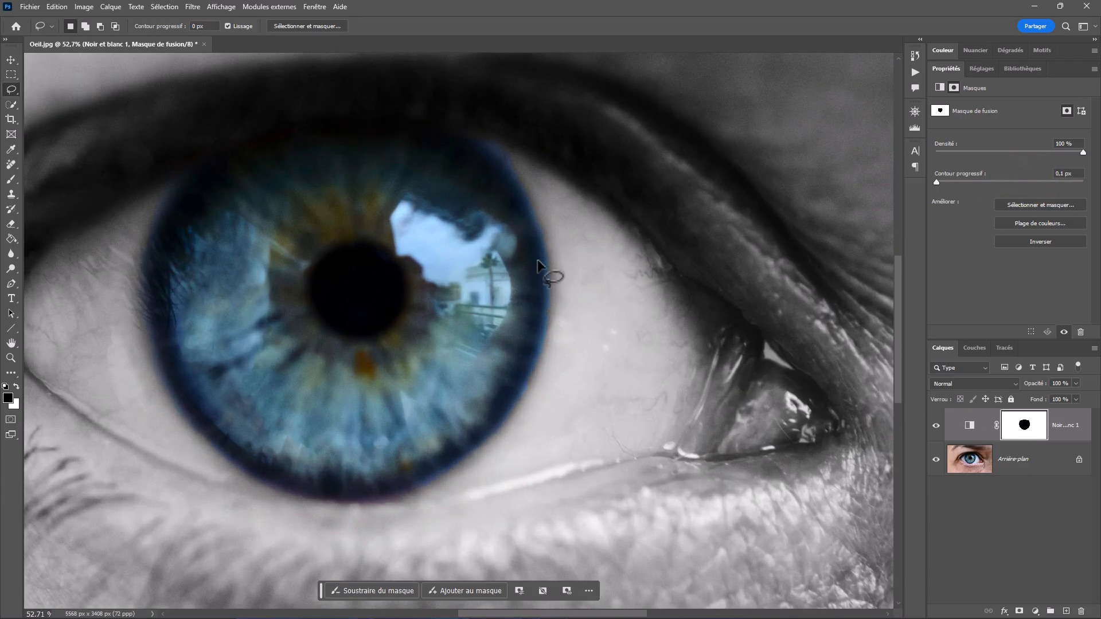
# Step: View the mask on its own, try feathering its edge, reset the feather to 0 px and return to the image
pyautogui.keyDown('alt'); pyautogui.click(1024, 429); pyautogui.keyUp('alt')
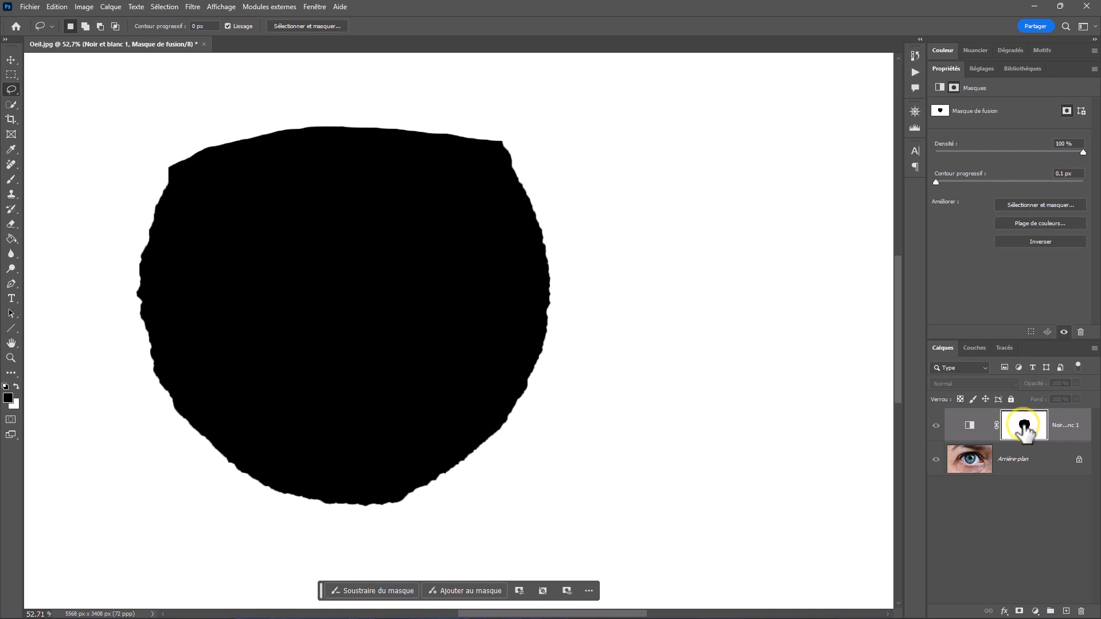
pyautogui.keyDown('alt'); pyautogui.click(1024, 429); pyautogui.keyUp('alt')
pyautogui.keyDown('alt'); pyautogui.click(1024, 429); pyautogui.keyUp('alt')
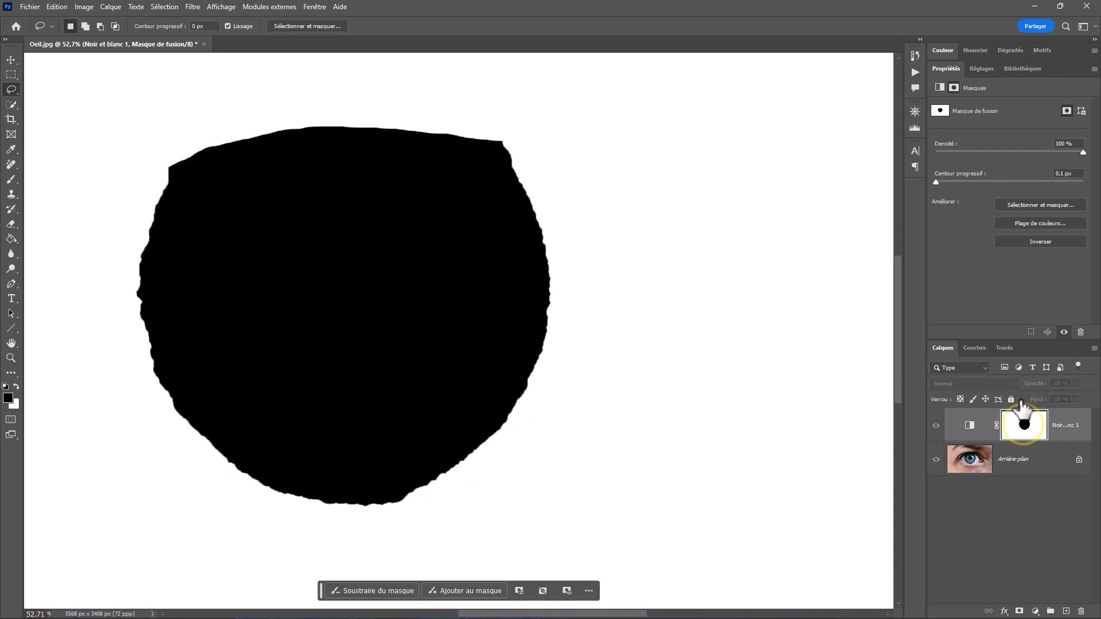
pyautogui.moveTo(936, 181); pyautogui.dragTo(1013, 184)
pyautogui.doubleClick(998, 182)
pyautogui.click(937, 458)
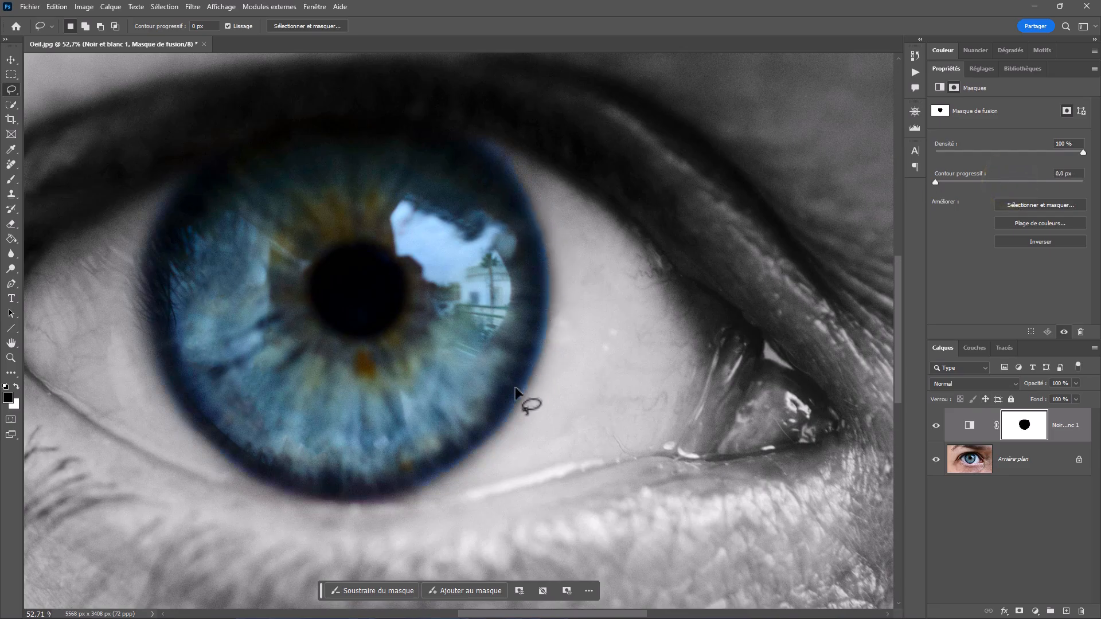
# Step: Set the mask's feather to 56.7 px and check the softened edge in the mask-only view
pyautogui.moveTo(936, 182); pyautogui.dragTo(1015, 183)
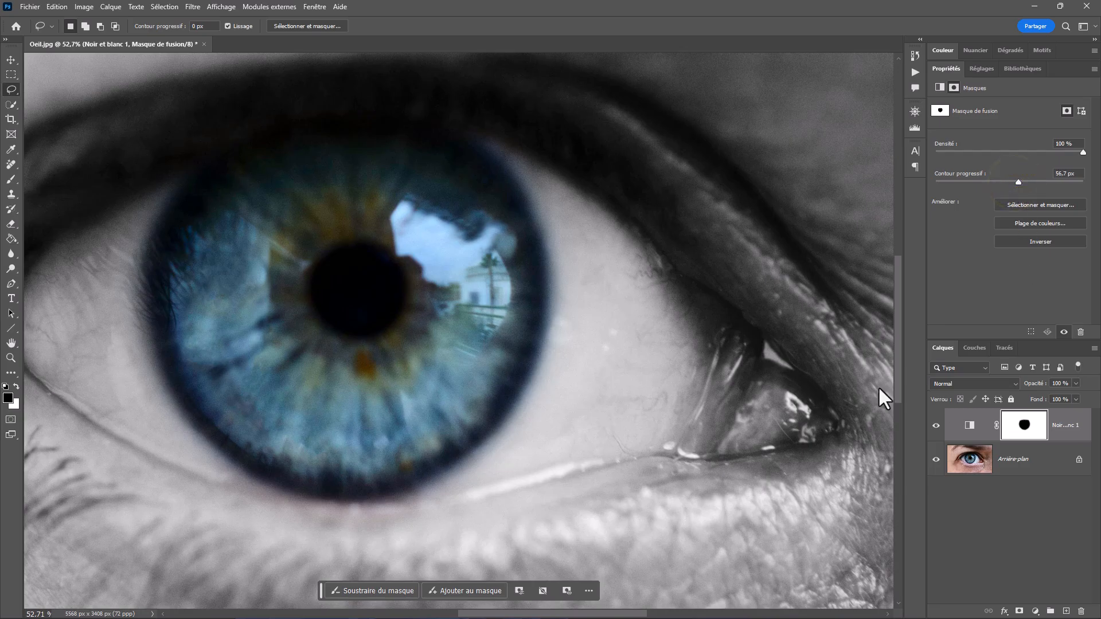
pyautogui.keyDown('alt'); pyautogui.click(1025, 430); pyautogui.keyUp('alt')
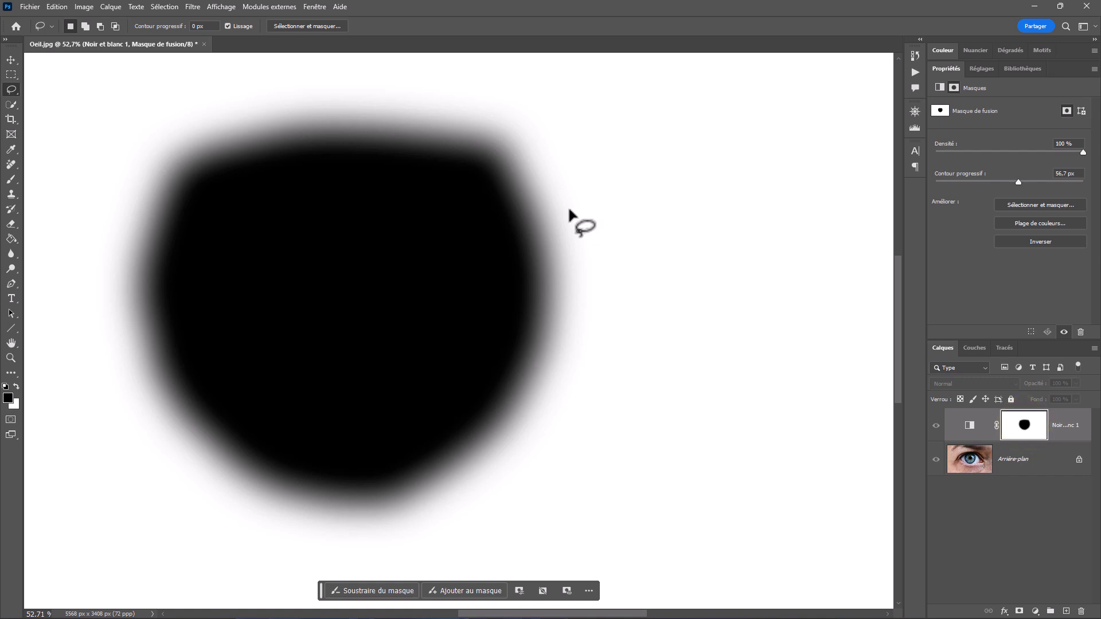
pyautogui.keyDown('alt'); pyautogui.click(1020, 424); pyautogui.keyUp('alt')
pyautogui.click(1024, 423)
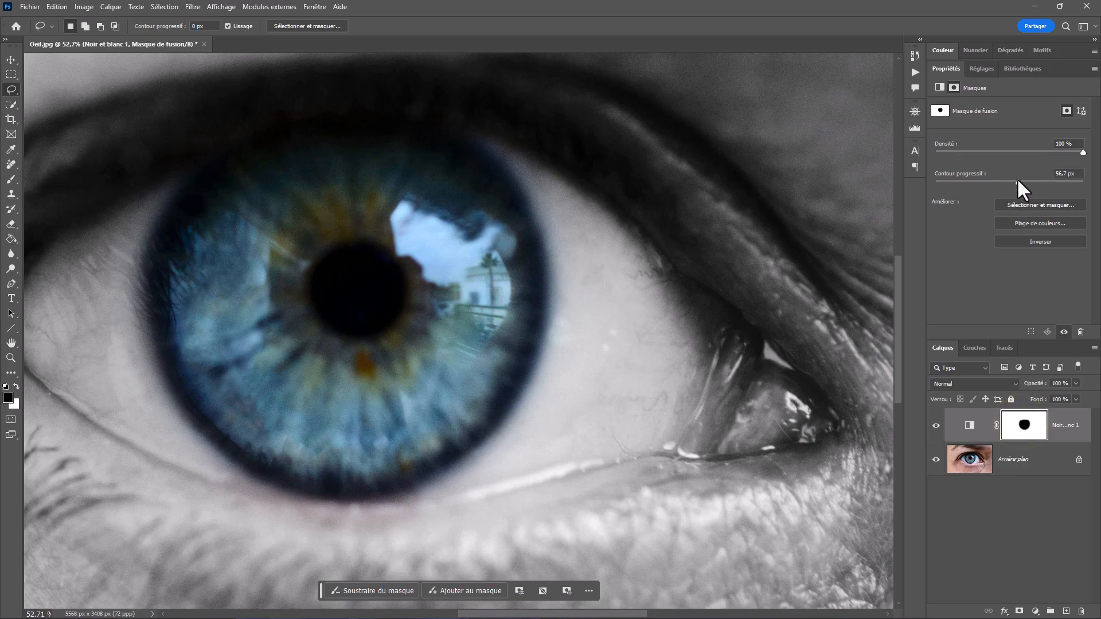
# Step: Set the Noir et blanc adjustment to Rouges 69, Jaunes 106, Verts -51, Cyans 21, Bleus 34 and Magentas 75
pyautogui.click(966, 427)
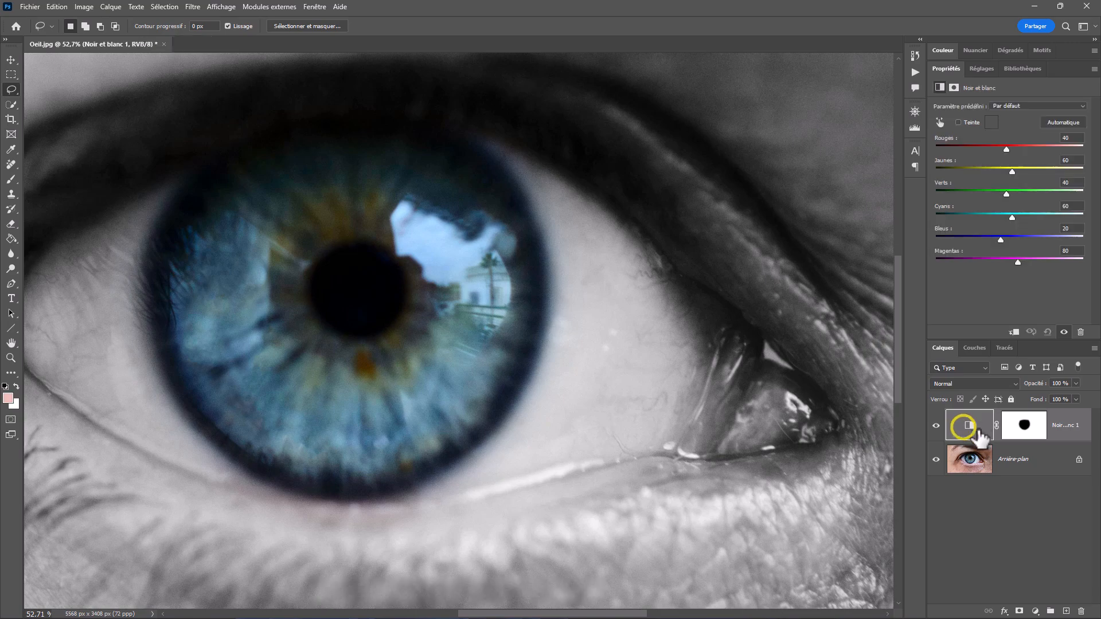
pyautogui.moveTo(1004, 149)
pyautogui.mouseDown()
pyautogui.moveTo(983, 146)
pyautogui.moveTo(1003, 148)
pyautogui.mouseUp()
pyautogui.doubleClick(12, 343)
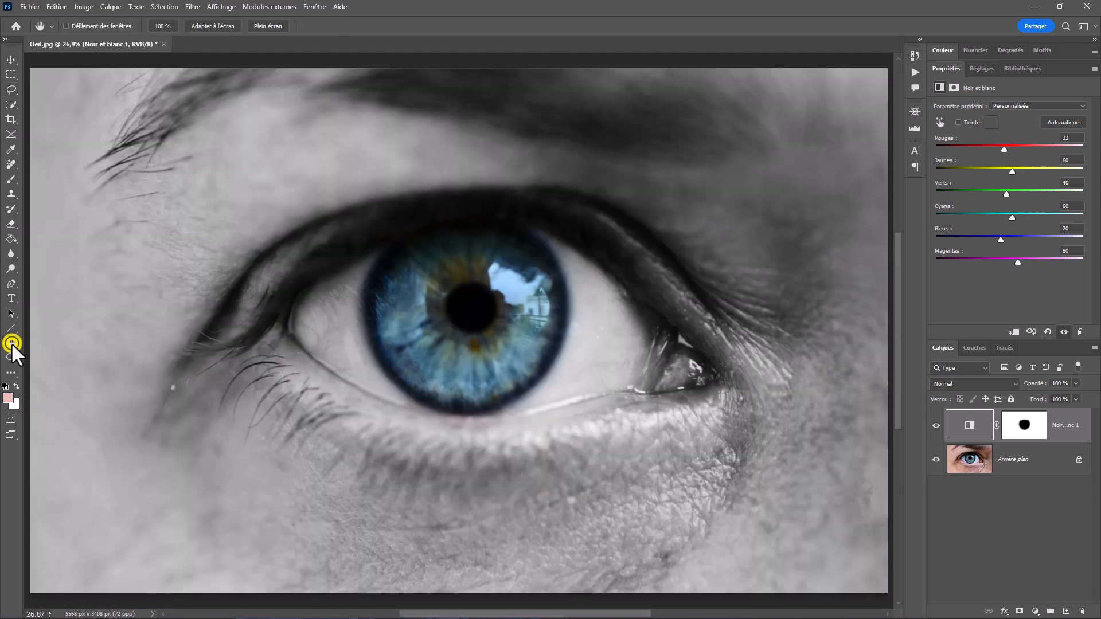
pyautogui.keyDown('alt'); pyautogui.click(556, 294); pyautogui.keyUp('alt')
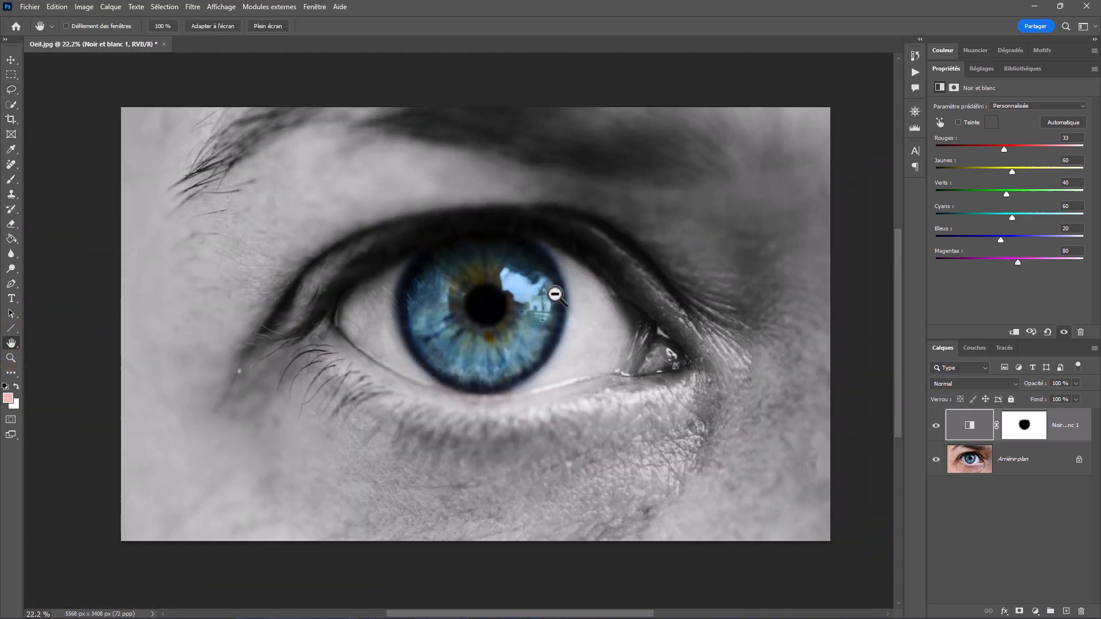
pyautogui.keyDown('alt'); pyautogui.click(556, 294); pyautogui.keyUp('alt')
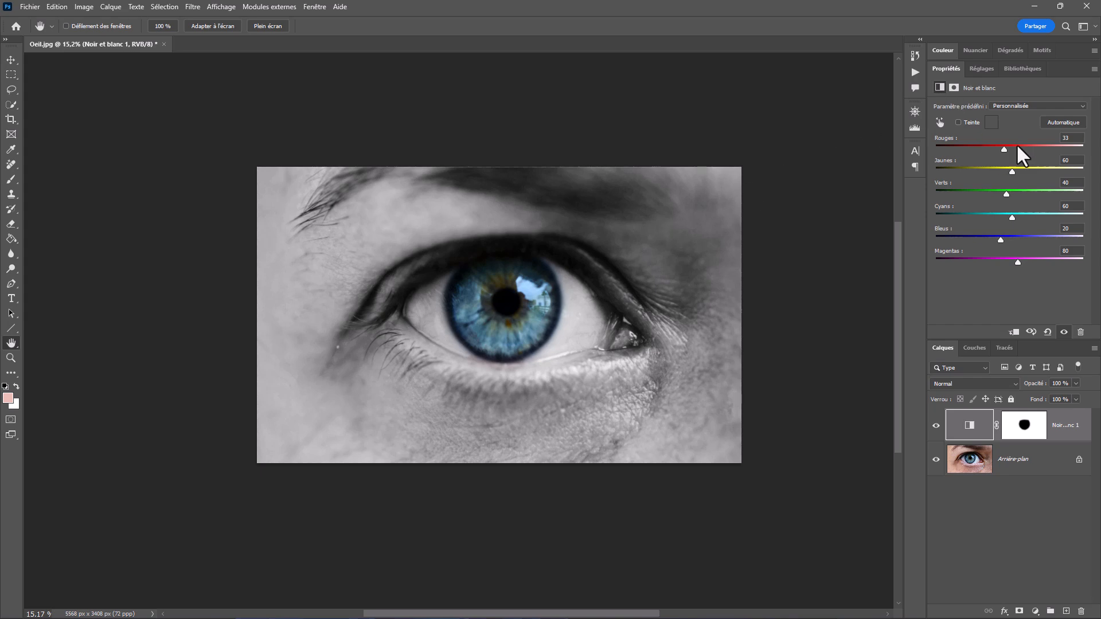
pyautogui.moveTo(1002, 148); pyautogui.dragTo(1026, 171)
pyautogui.moveTo(1010, 218)
pyautogui.mouseDown()
pyautogui.moveTo(964, 219)
pyautogui.moveTo(1003, 220)
pyautogui.mouseUp()
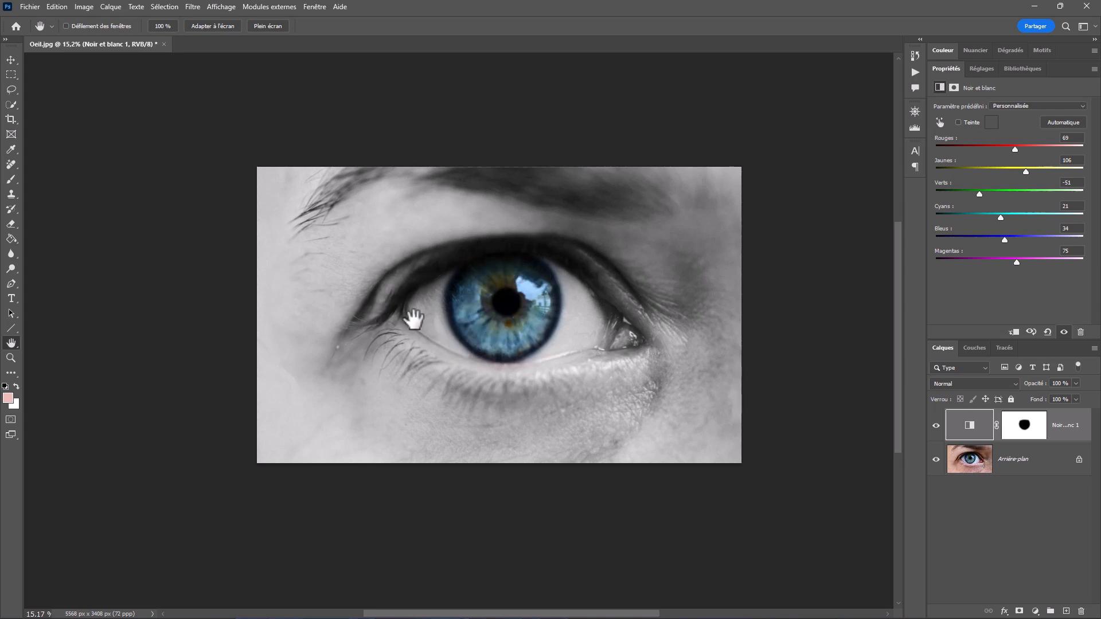
# Step: Set Rouges to -14 and Jaunes to 197, and compare the image with the adjustment layer hidden and shown
pyautogui.moveTo(1014, 149)
pyautogui.mouseDown()
pyautogui.moveTo(965, 148)
pyautogui.moveTo(1001, 149)
pyautogui.mouseUp()
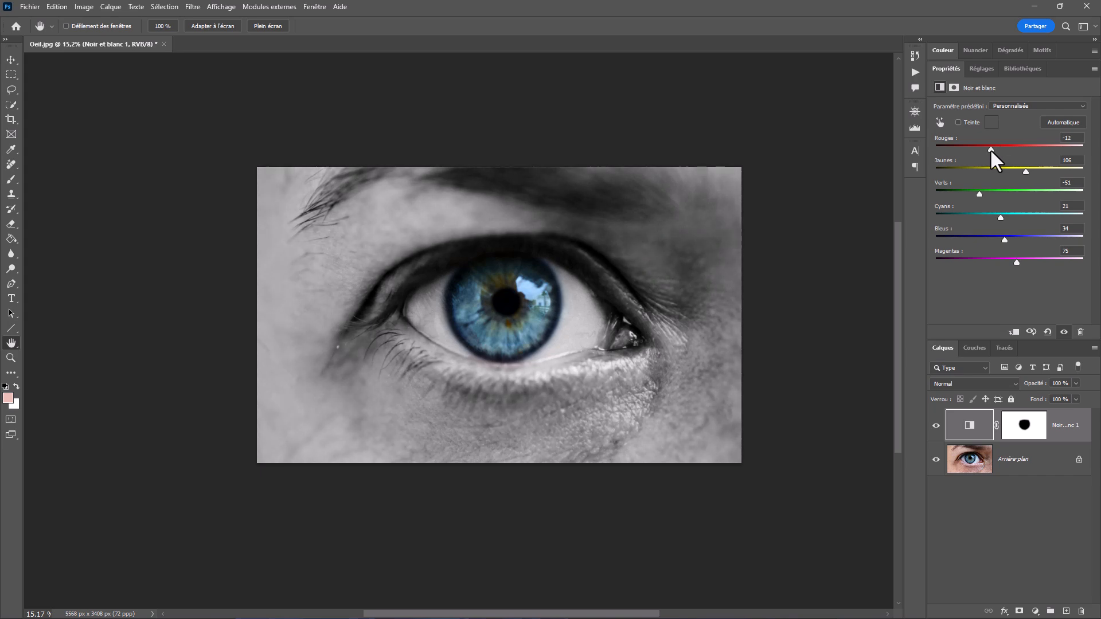
pyautogui.moveTo(1026, 171)
pyautogui.mouseDown()
pyautogui.moveTo(1010, 170)
pyautogui.moveTo(1037, 171)
pyautogui.mouseUp()
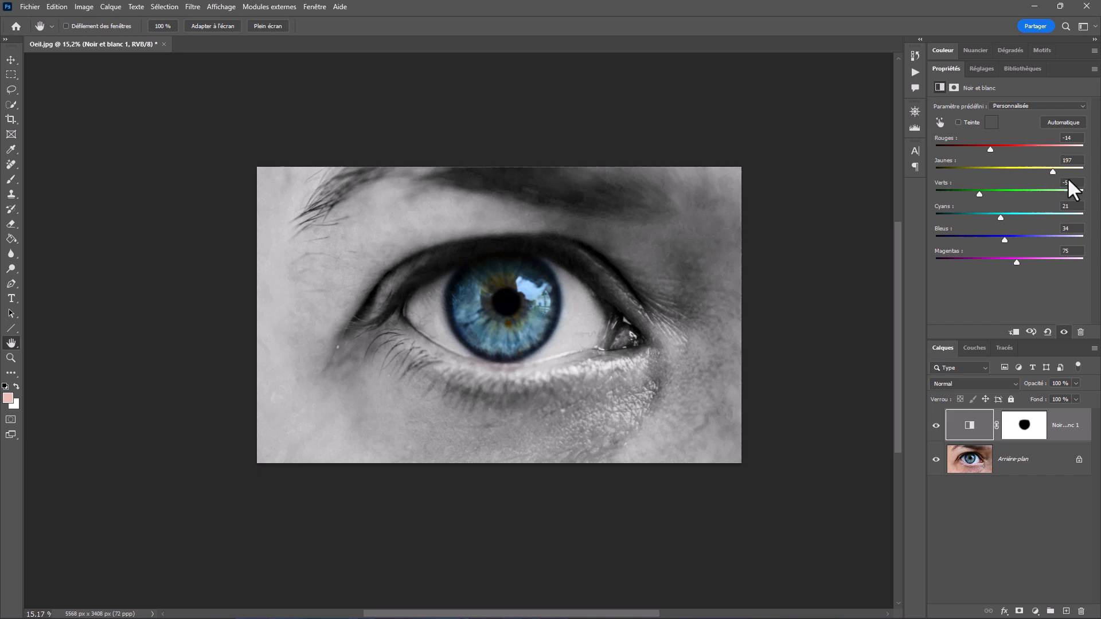
pyautogui.click(937, 426)
pyautogui.click(936, 426)
# Step: Review the layer's Noir et blanc settings and mask properties, and look over the available adjustment layer types
pyautogui.click(969, 427)
pyautogui.click(1020, 423)
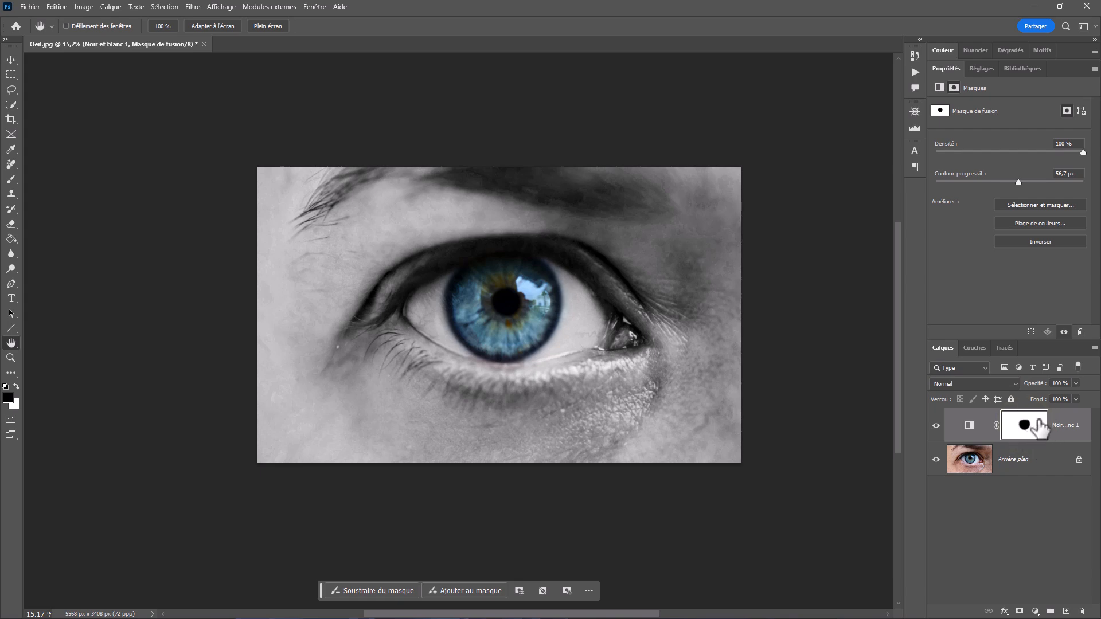
pyautogui.click(1025, 426)
pyautogui.click(970, 425)
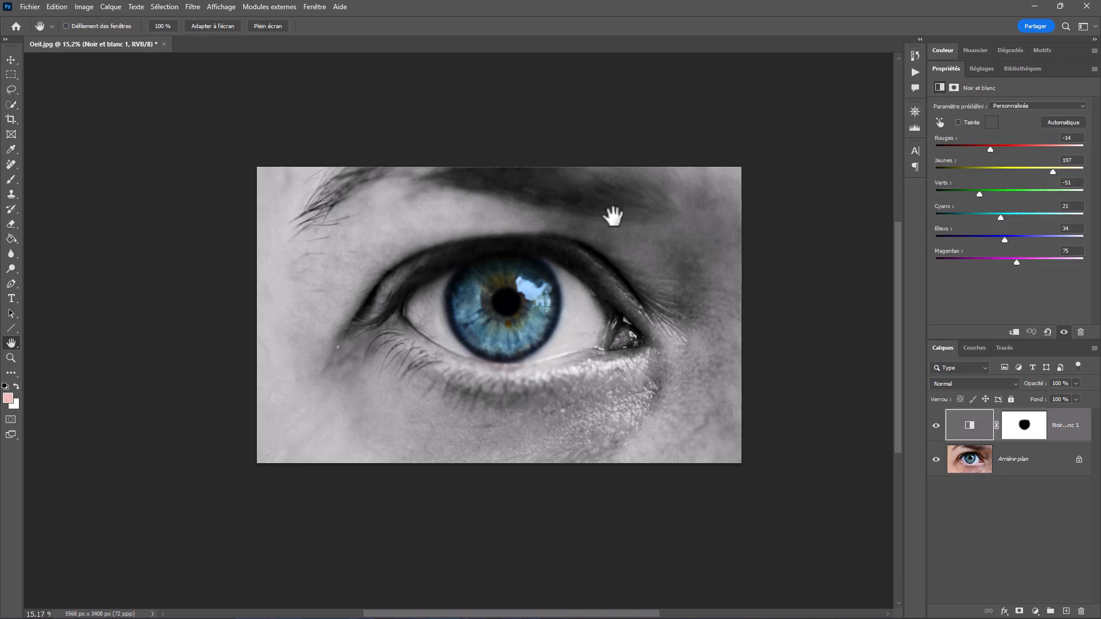
pyautogui.click(1035, 611)
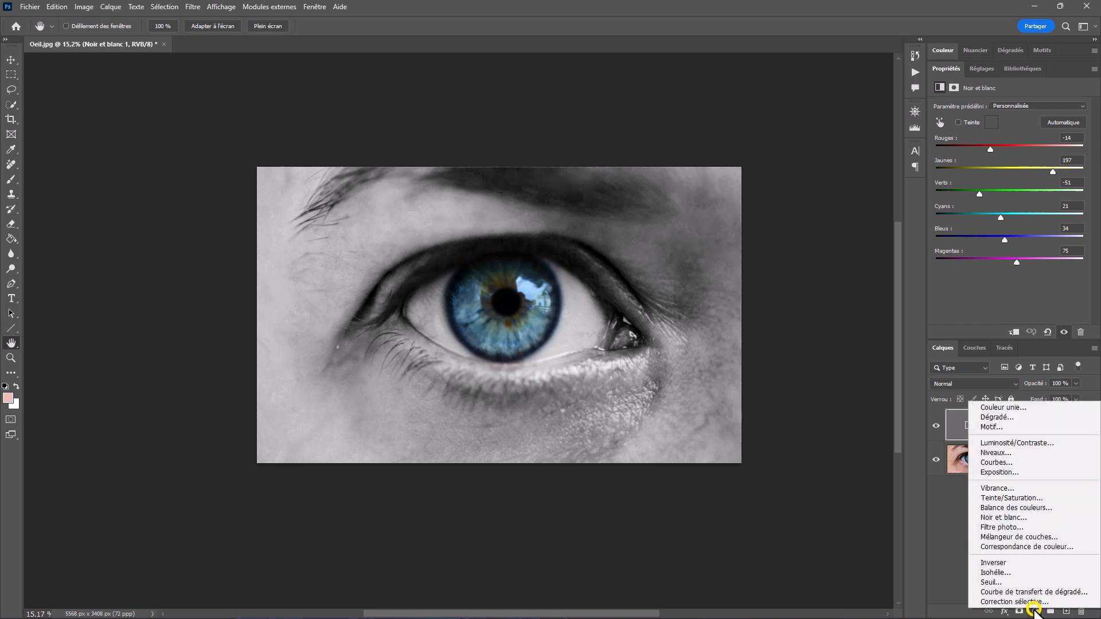
pyautogui.press('Escape')
# Step: Check the mask against the adjustment settings once more and set Rouges to -41
pyautogui.click(1022, 426)
pyautogui.click(968, 423)
pyautogui.click(1018, 426)
pyautogui.click(976, 425)
pyautogui.moveTo(991, 150)
pyautogui.mouseDown()
pyautogui.moveTo(1021, 153)
pyautogui.moveTo(983, 153)
pyautogui.mouseUp()
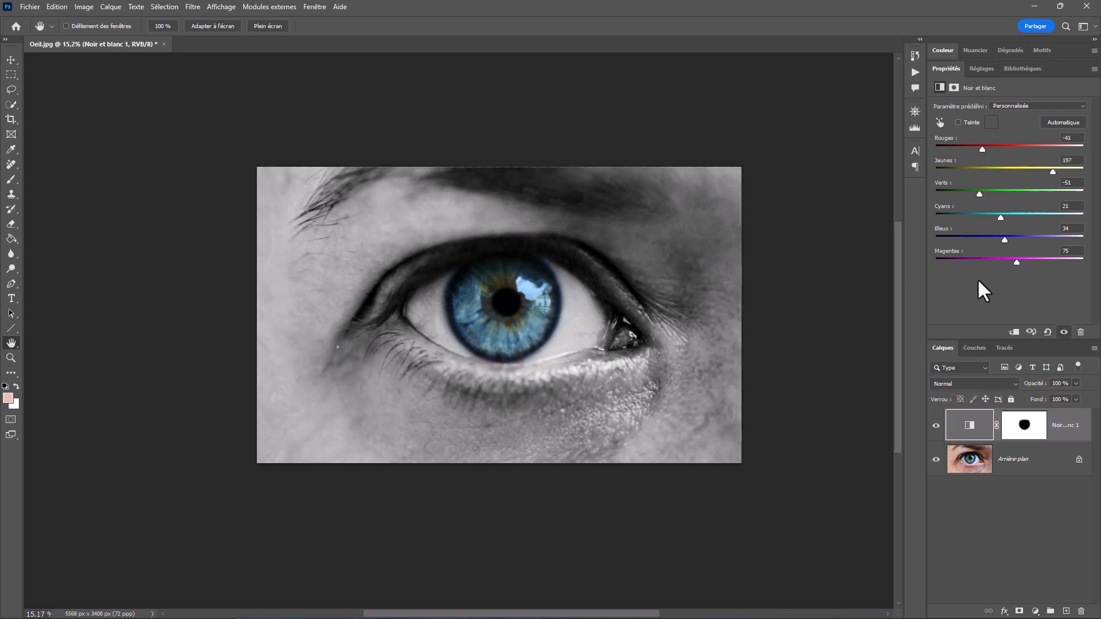